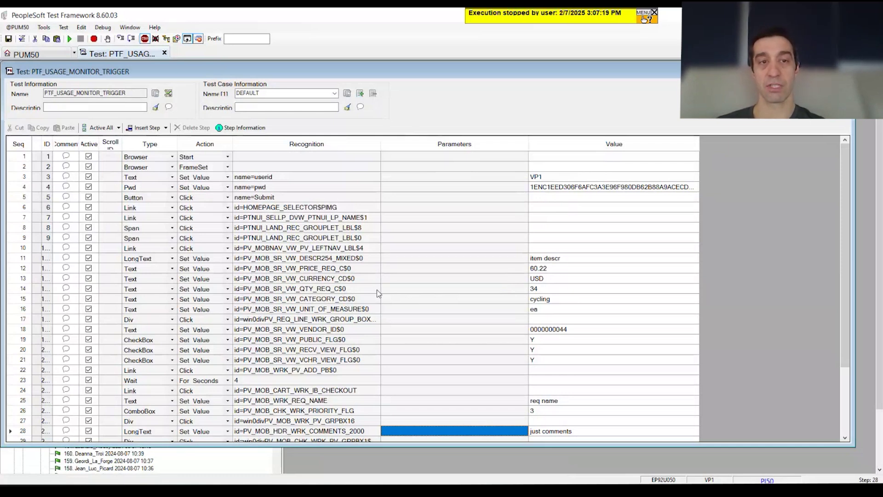
# Step: Review the recorded steps of the PTF_USAGE_MONITOR_TRIGGER test from beginning to end
pyautogui.scroll(-1, 378, 289)
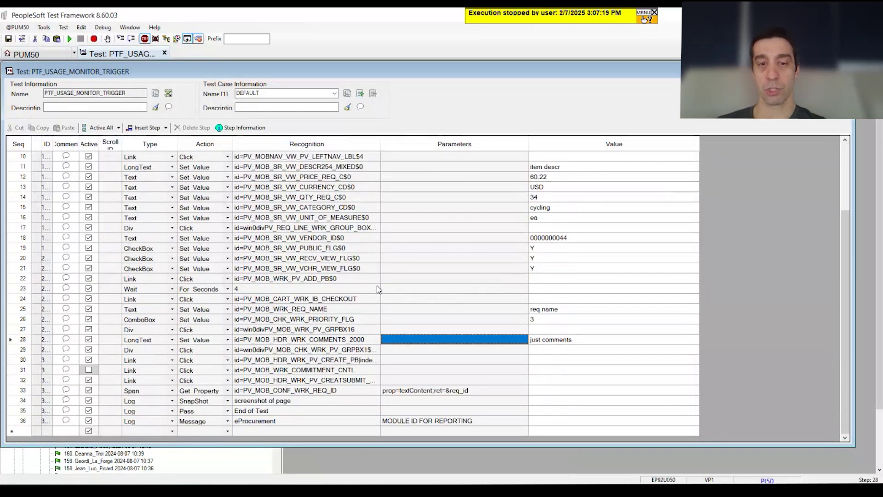
pyautogui.scroll(3, 351, 279)
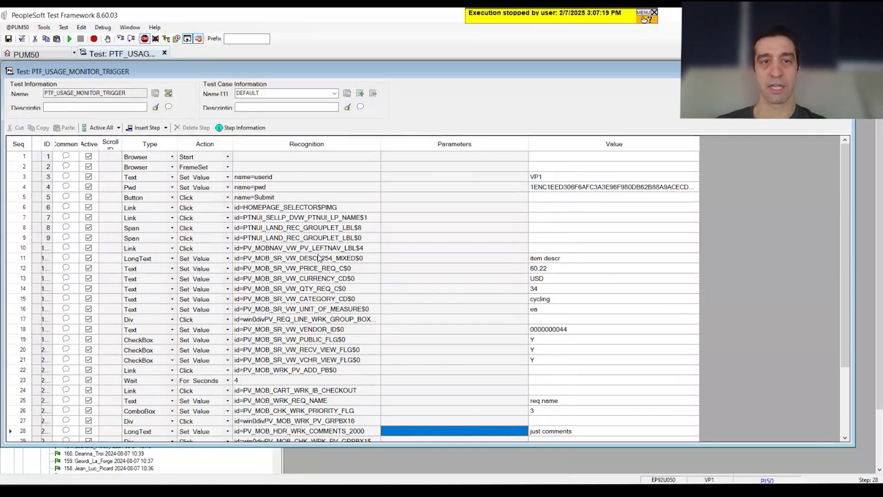
pyautogui.scroll(-3, 319, 257)
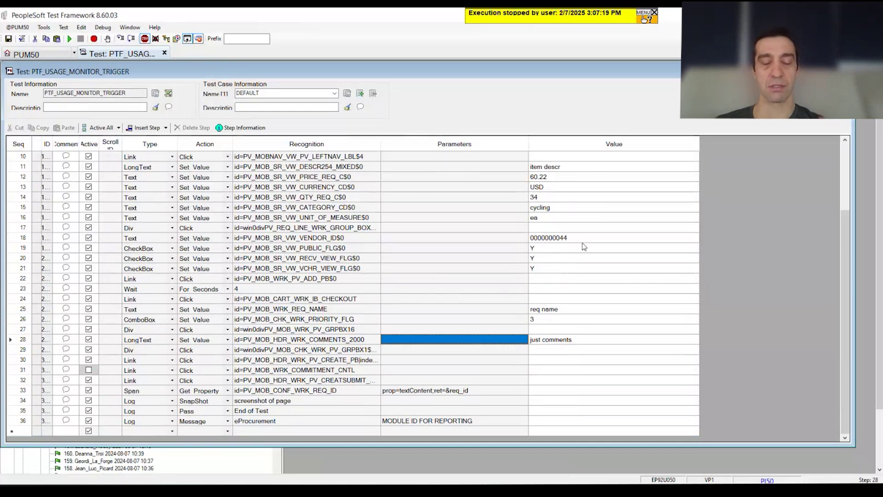
pyautogui.scroll(3, 491, 244)
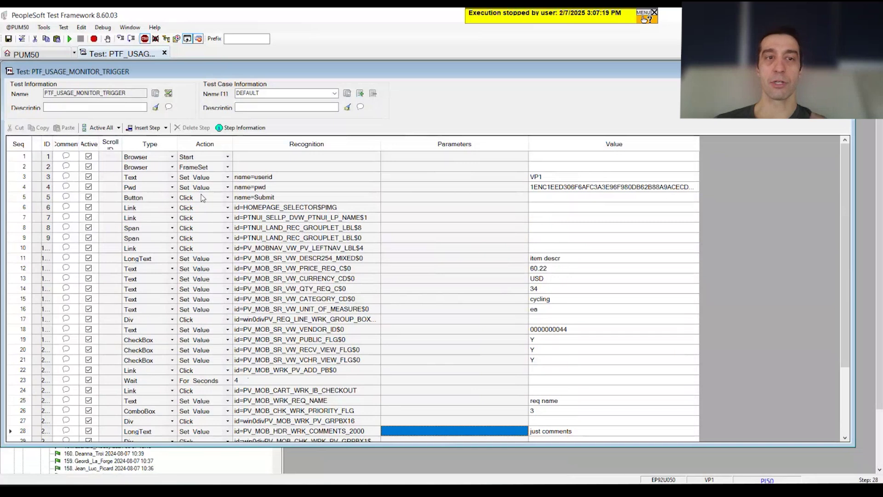
# Step: Inspect the PI50 runtime options, including the usage monitoring setting and the login user ID and password fields, then close without saving
pyautogui.click(17, 27)
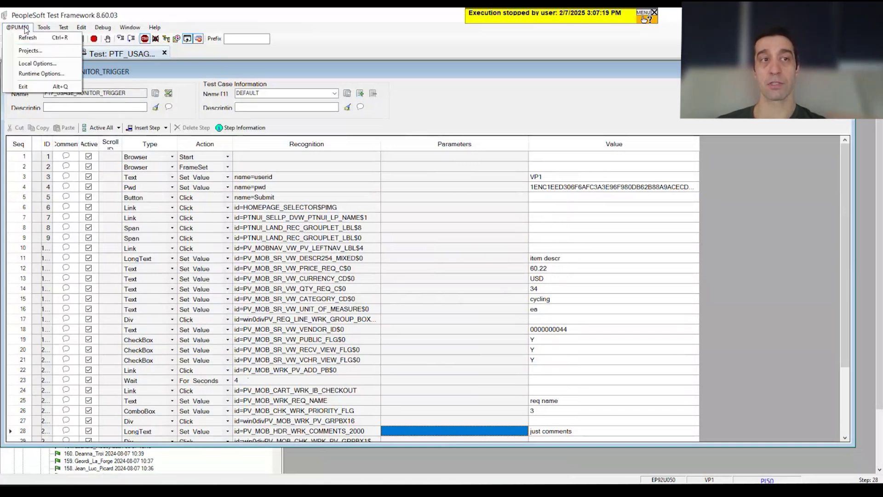
pyautogui.click(46, 74)
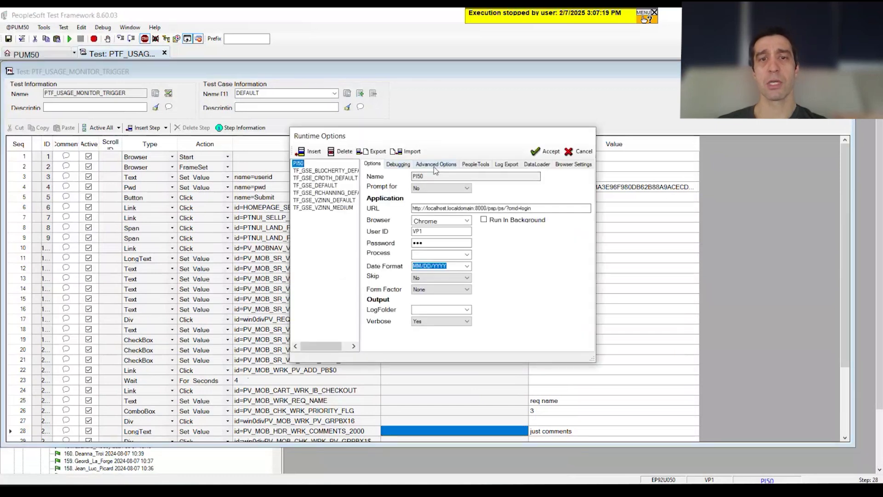
pyautogui.click(435, 164)
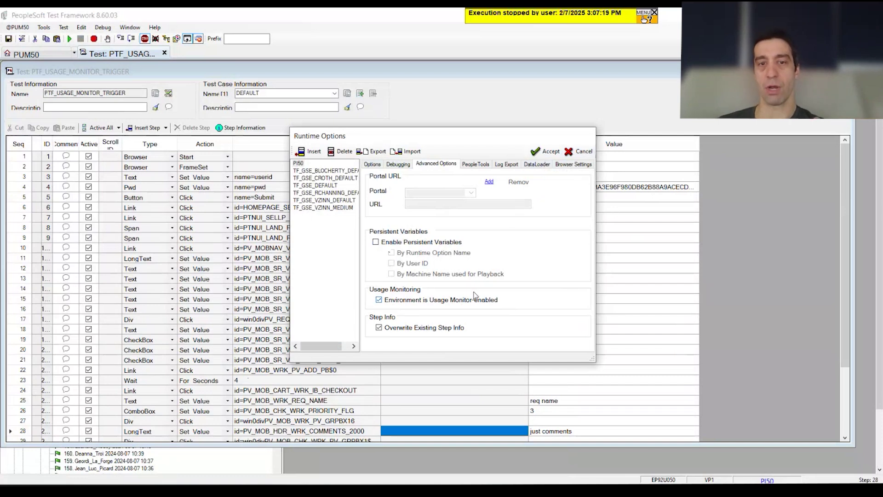
pyautogui.click(299, 163)
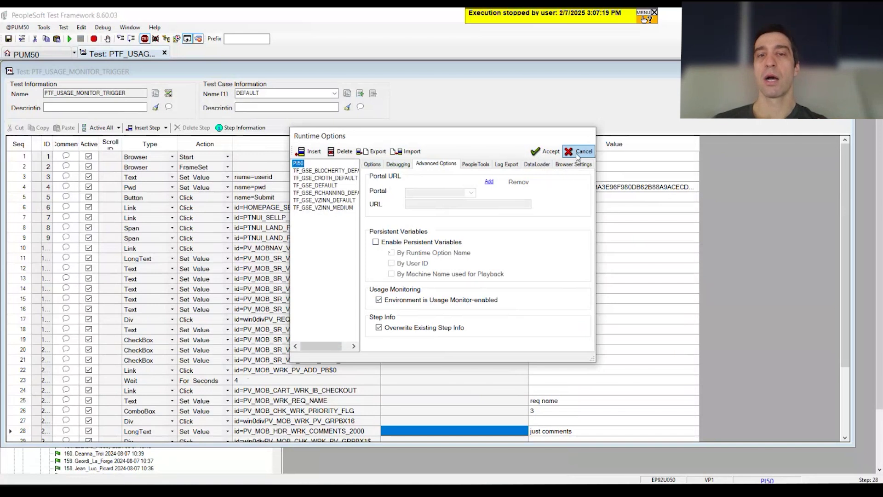
pyautogui.click(373, 164)
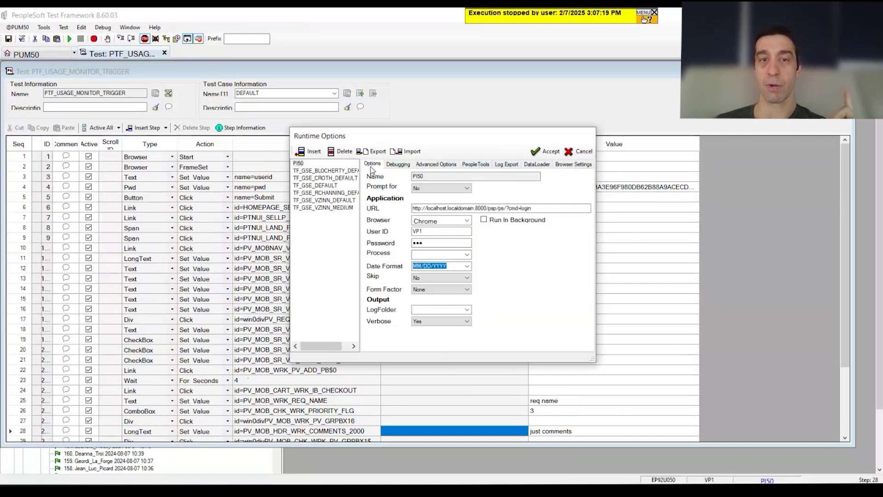
pyautogui.click(438, 232)
pyautogui.doubleClick(438, 232)
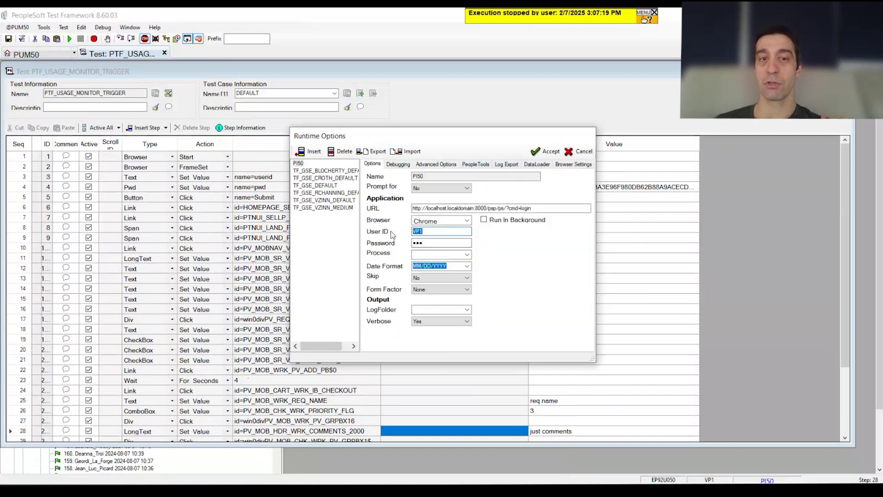
pyautogui.doubleClick(422, 243)
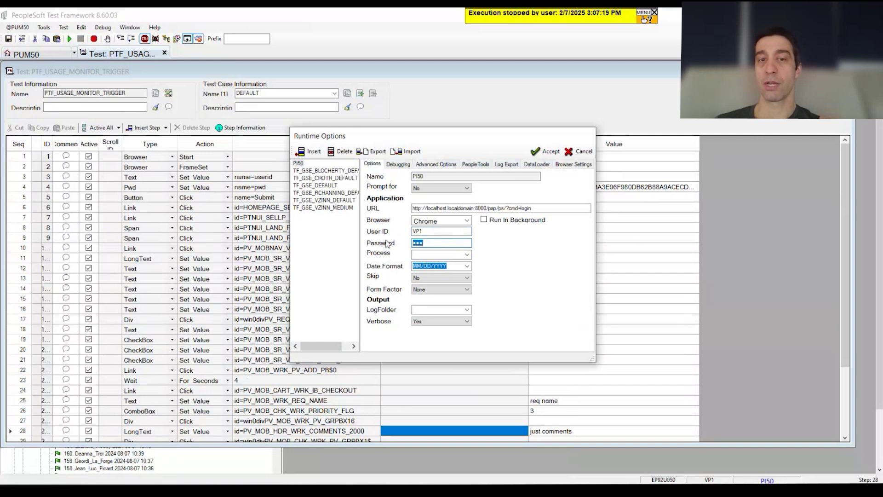
pyautogui.doubleClick(428, 232)
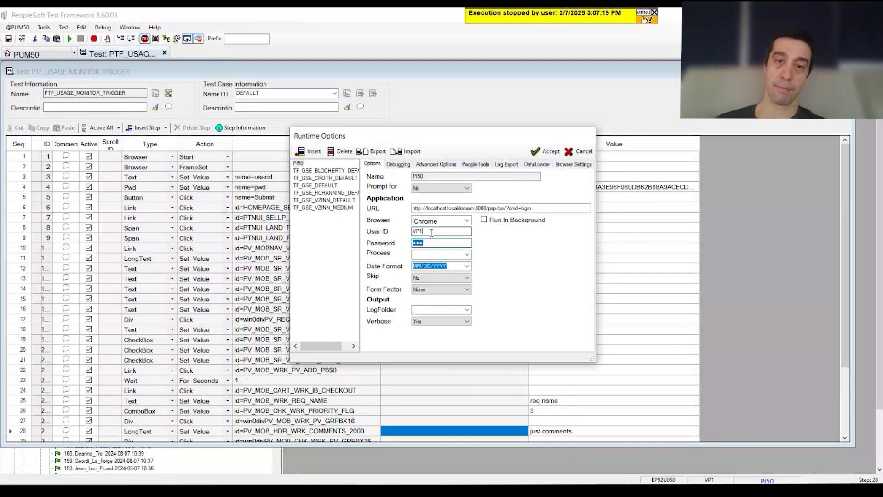
pyautogui.click(438, 243)
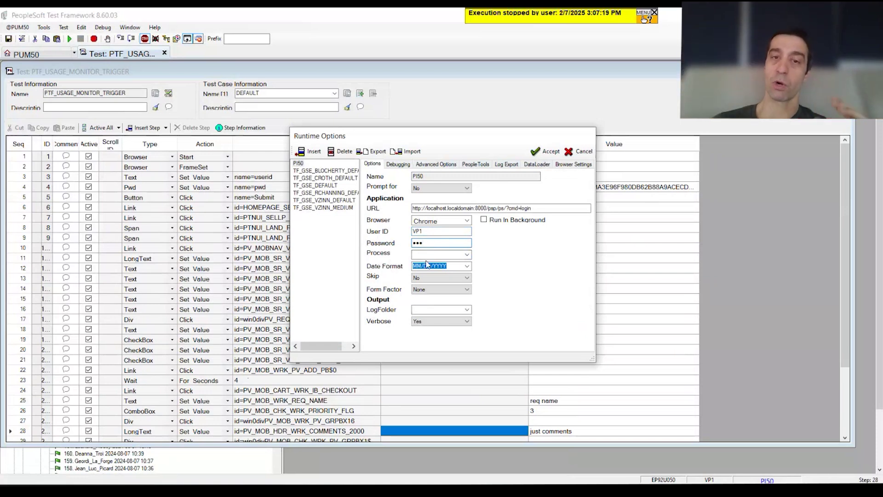
pyautogui.click(579, 152)
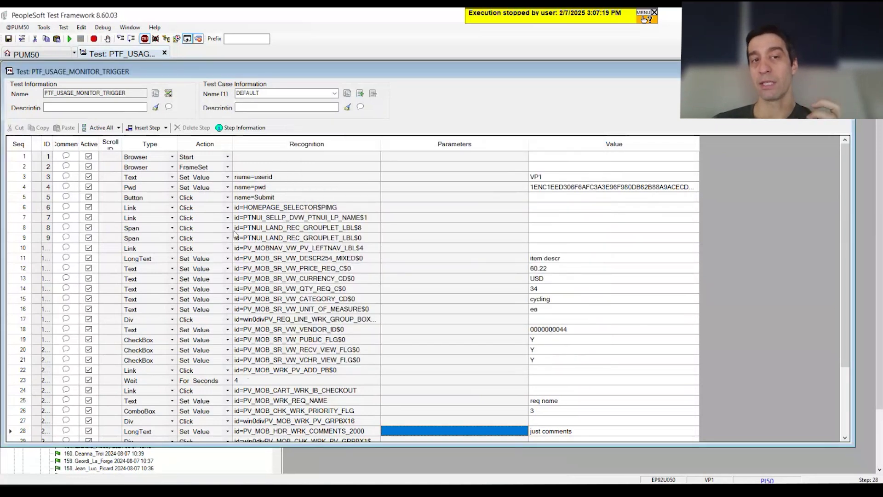
# Step: Insert a step above the first test step with type Browser and action Start_Login
pyautogui.click(23, 157)
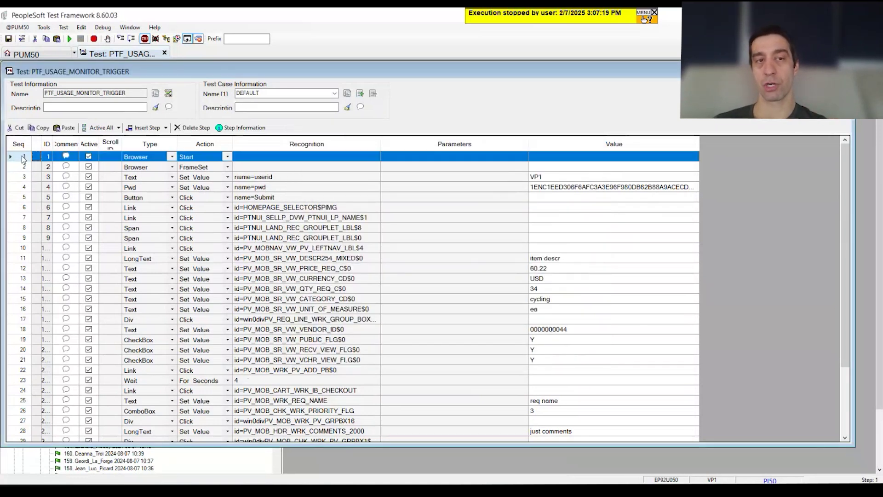
pyautogui.click(167, 128)
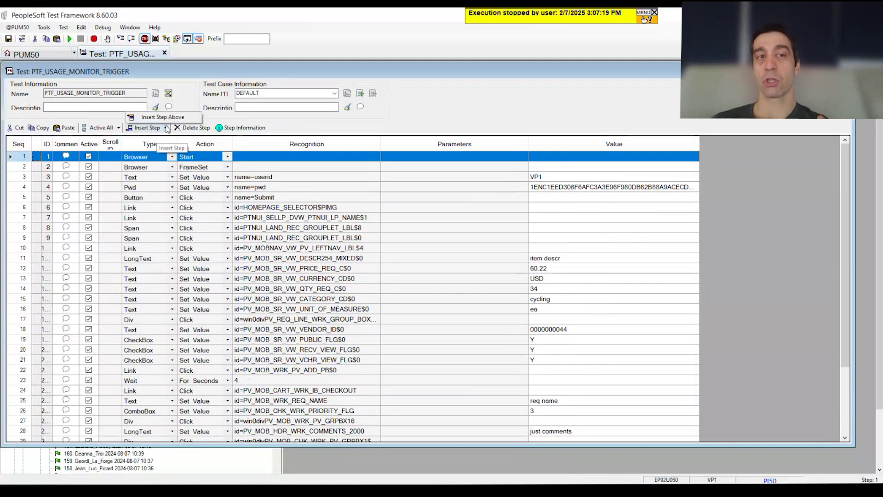
pyautogui.click(163, 117)
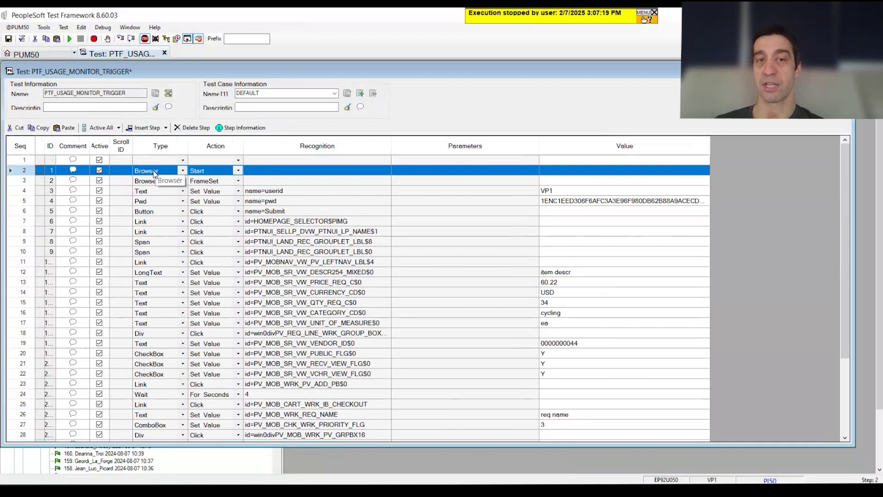
pyautogui.moveTo(154, 173); pyautogui.dragTo(602, 214)
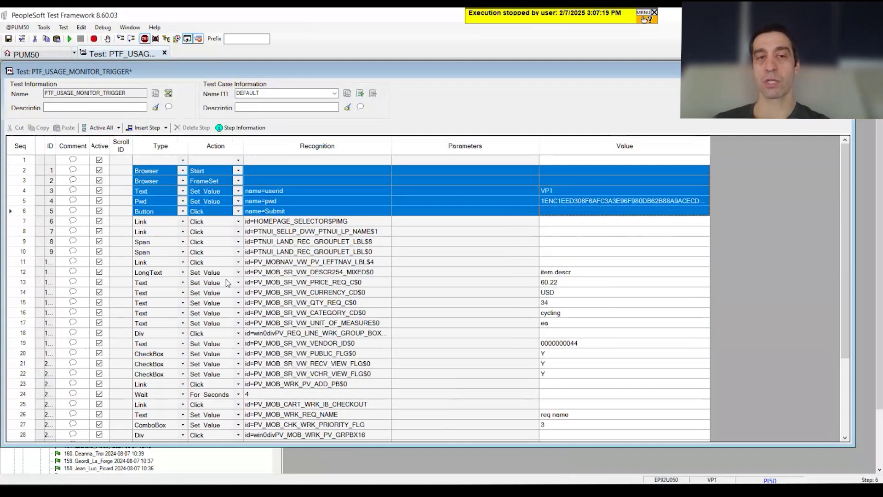
pyautogui.click(271, 335)
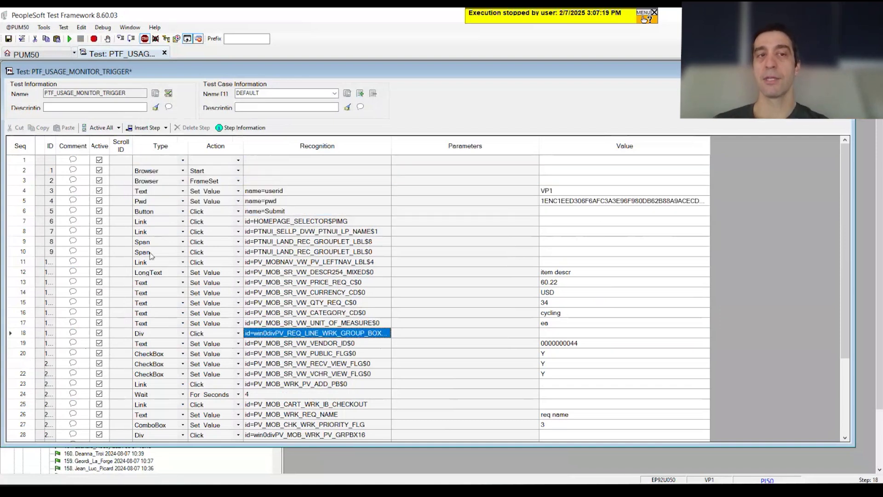
pyautogui.click(171, 162)
pyautogui.press('b')
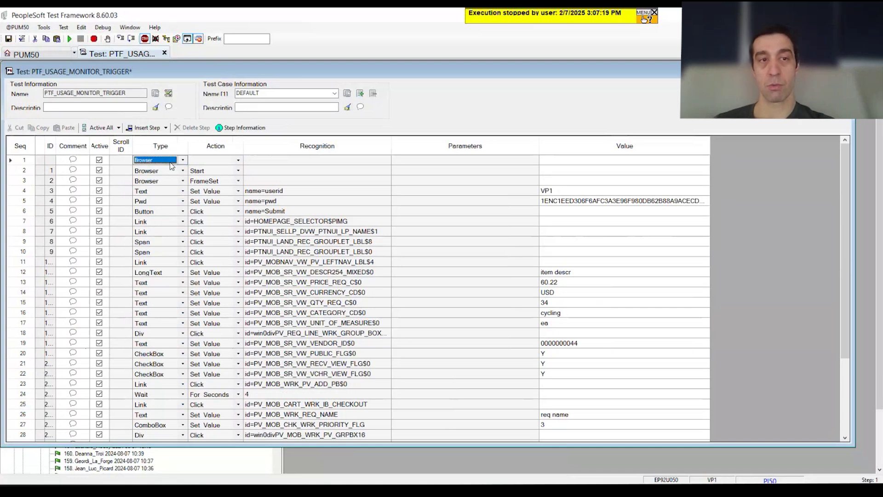
pyautogui.press('Tab')
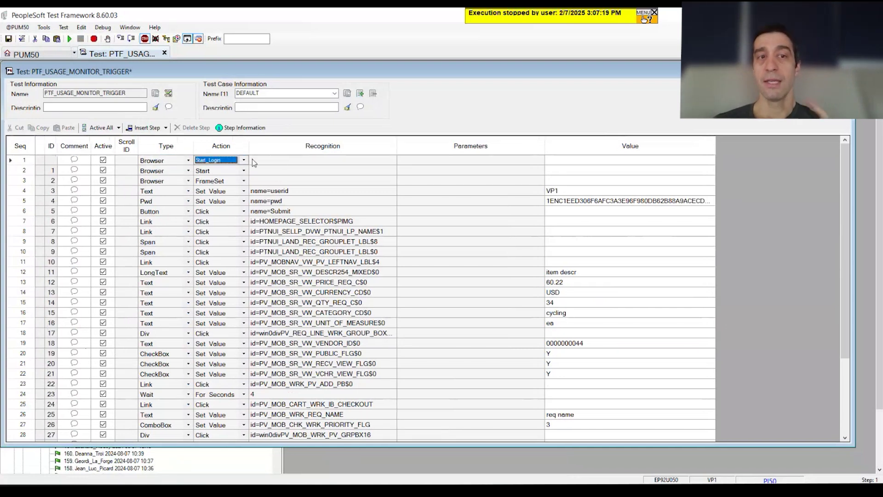
pyautogui.press('Tab')
pyautogui.click(206, 173)
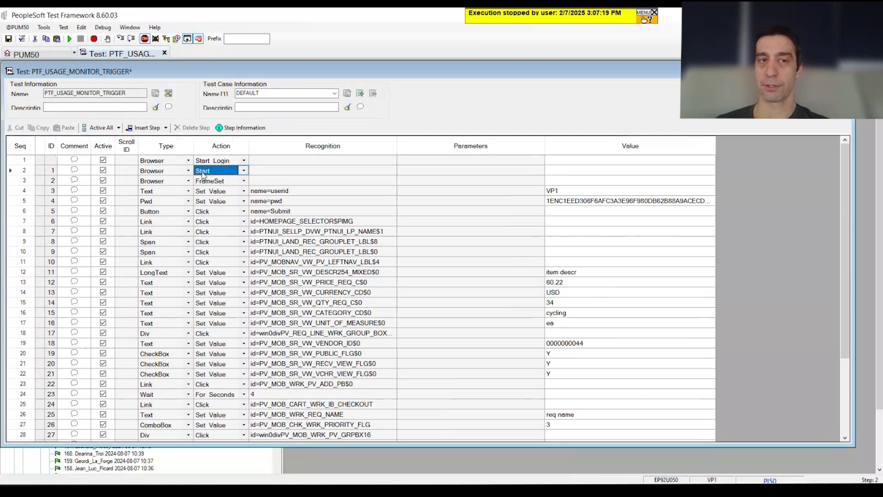
# Step: Compare the Start_Login step with the recorded manual login steps and check the login fields in the runtime options
pyautogui.click(152, 161)
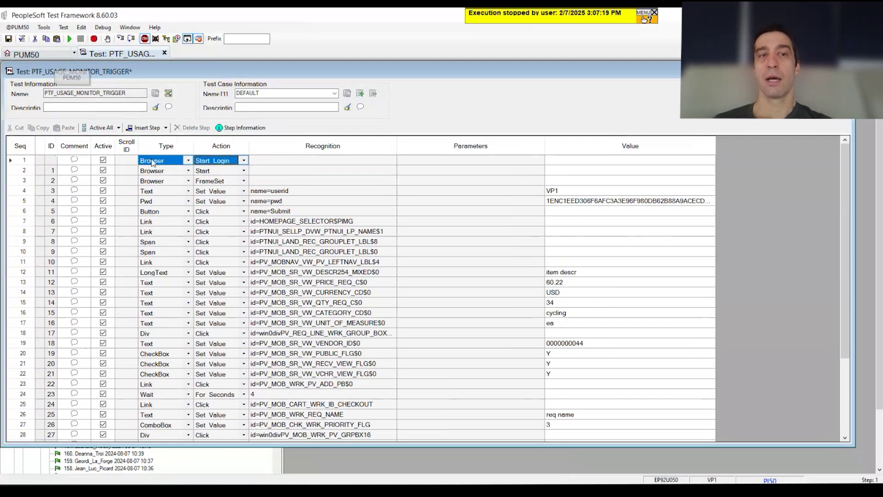
pyautogui.moveTo(152, 171); pyautogui.dragTo(570, 218)
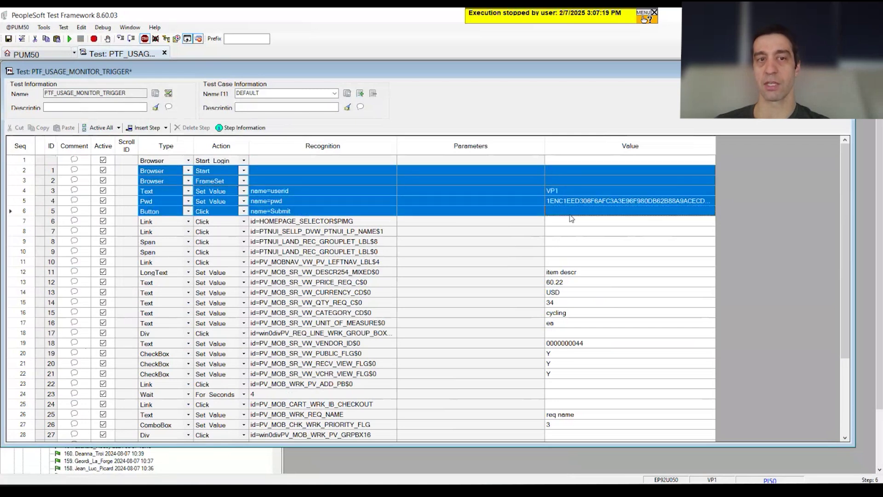
pyautogui.moveTo(159, 160); pyautogui.dragTo(263, 156)
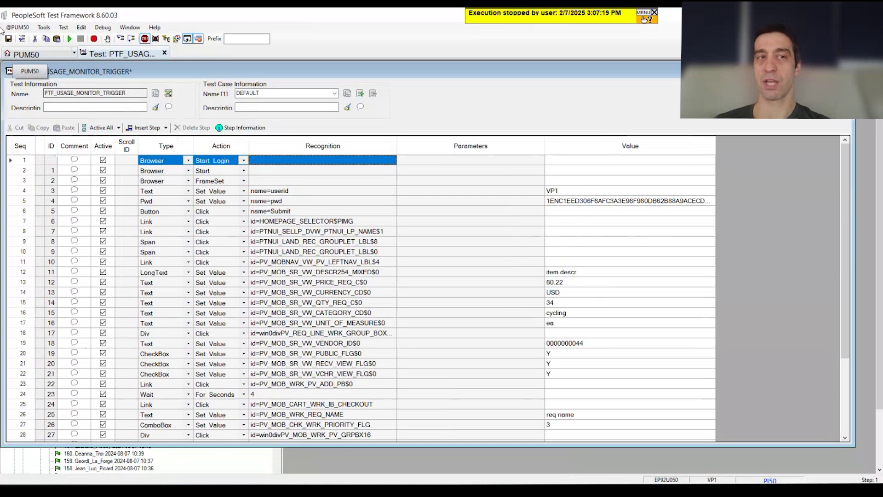
pyautogui.click(19, 29)
pyautogui.click(62, 75)
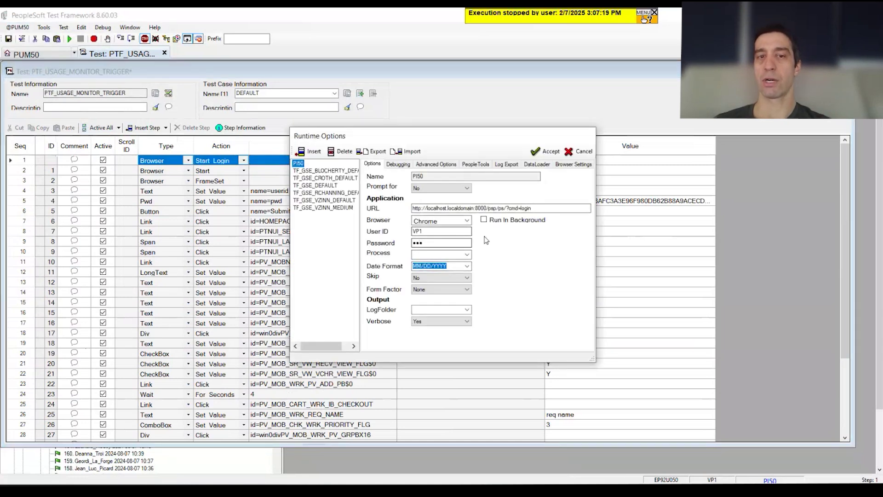
pyautogui.click(580, 151)
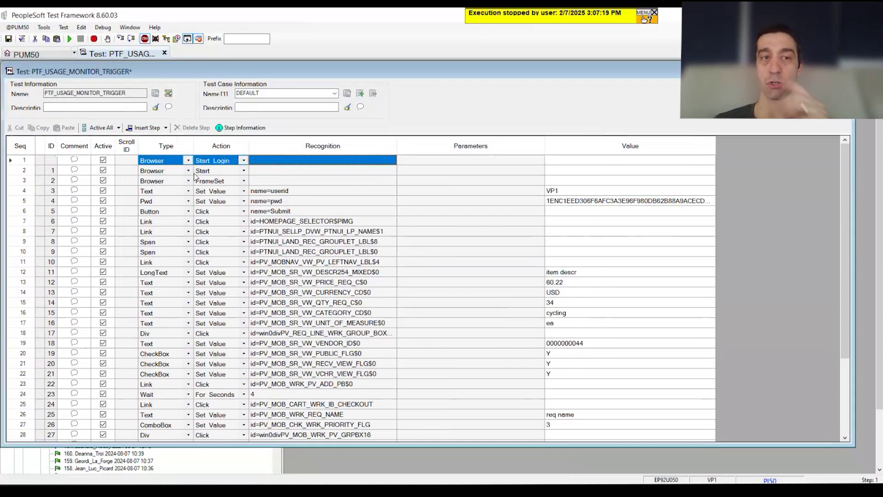
# Step: Insert a step below the Start_Login step with type UsageMonitor and action Start
pyautogui.click(21, 160)
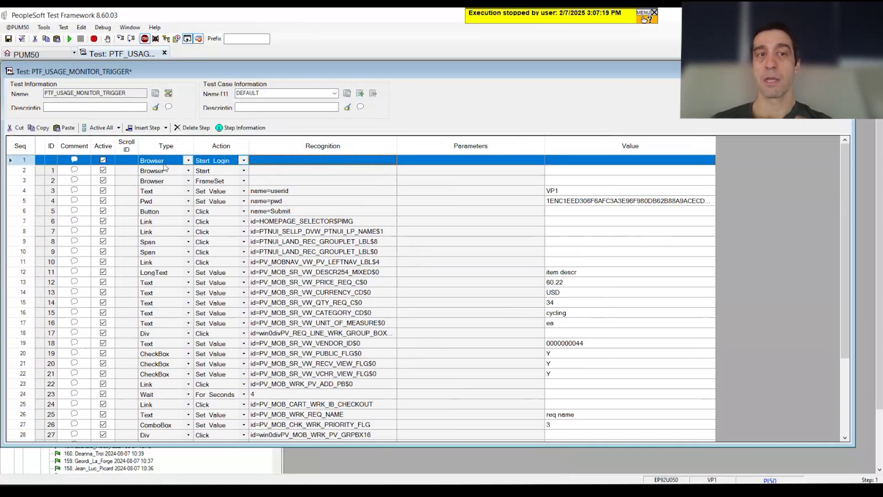
pyautogui.click(144, 128)
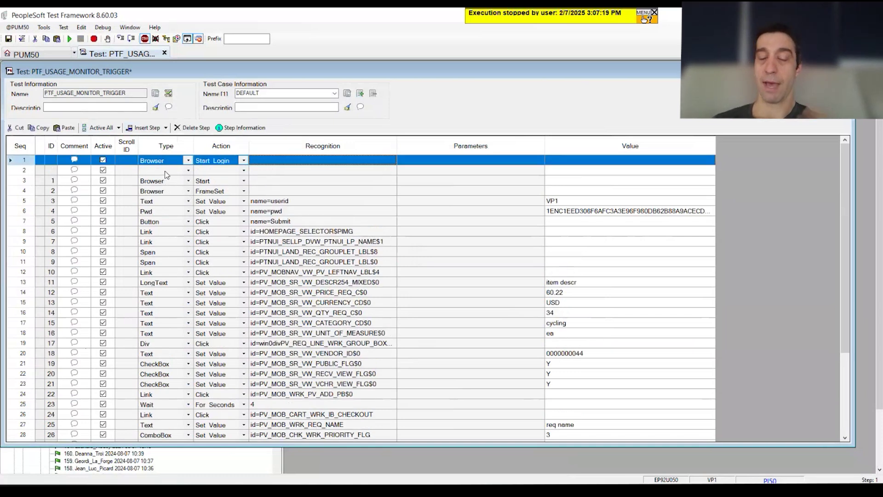
pyautogui.click(164, 170)
pyautogui.press('u')
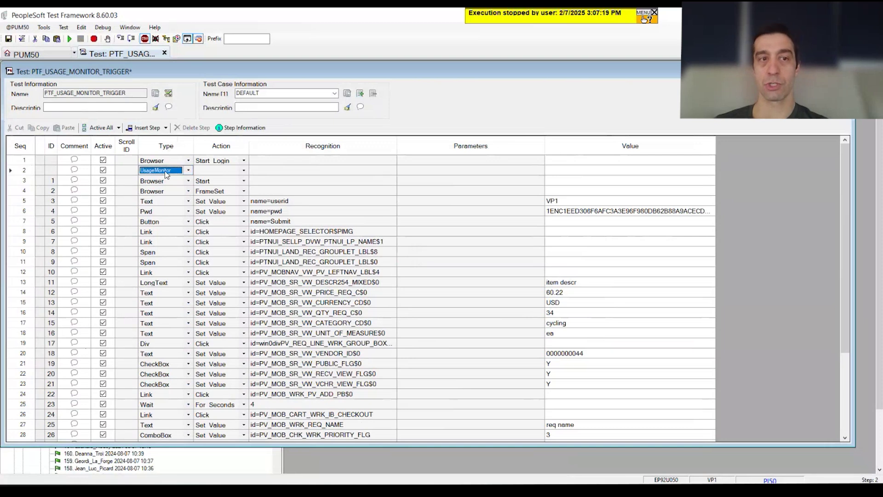
pyautogui.click(216, 171)
pyautogui.click(244, 171)
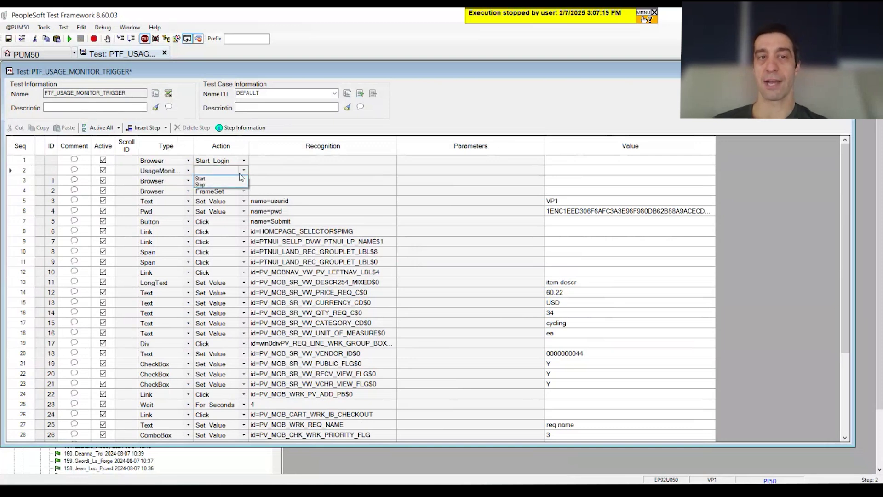
pyautogui.click(216, 176)
pyautogui.moveTo(260, 175); pyautogui.dragTo(113, 177)
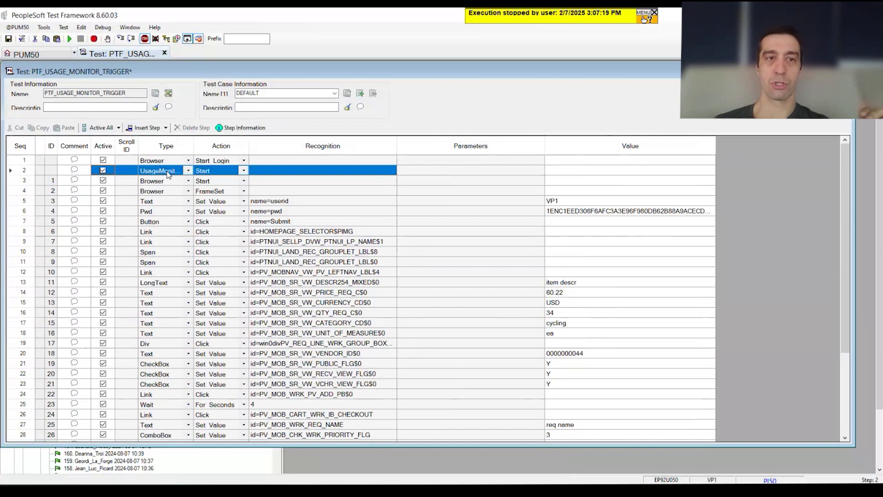
# Step: Add a step at the end of the test with type Browser and action Close
pyautogui.click(269, 231)
pyautogui.scroll(-4, 284, 331)
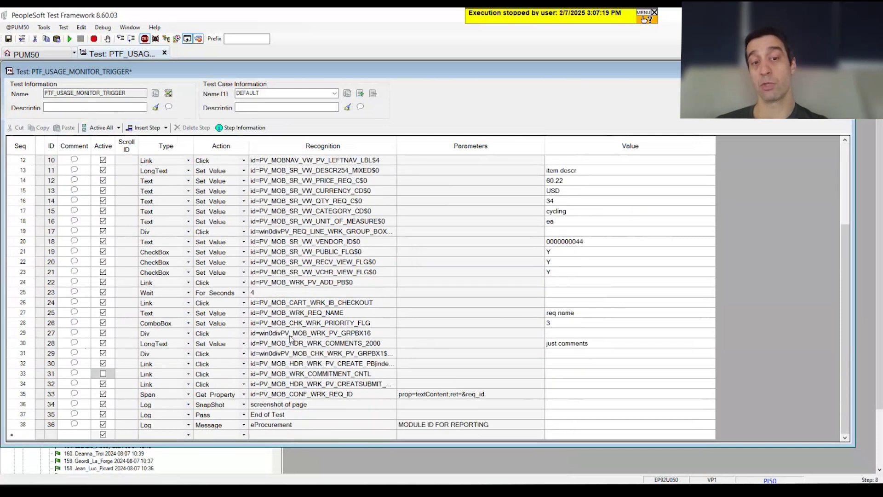
pyautogui.click(179, 437)
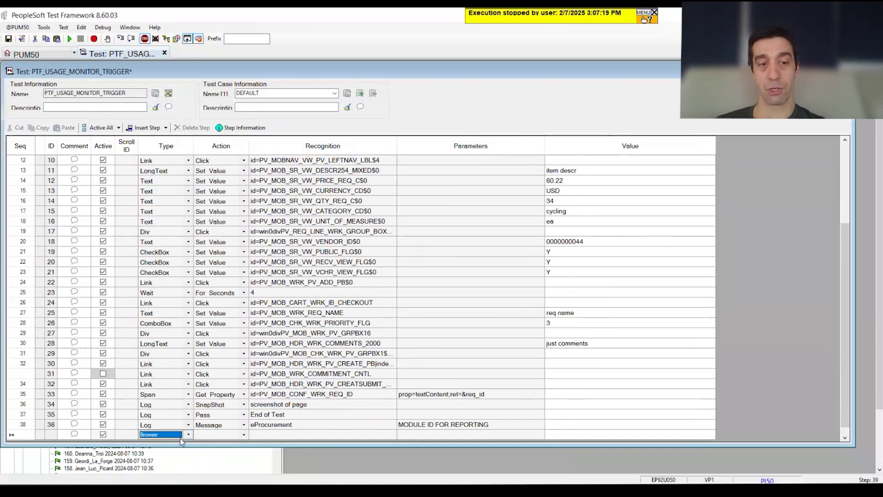
pyautogui.click(212, 435)
pyautogui.click(212, 435)
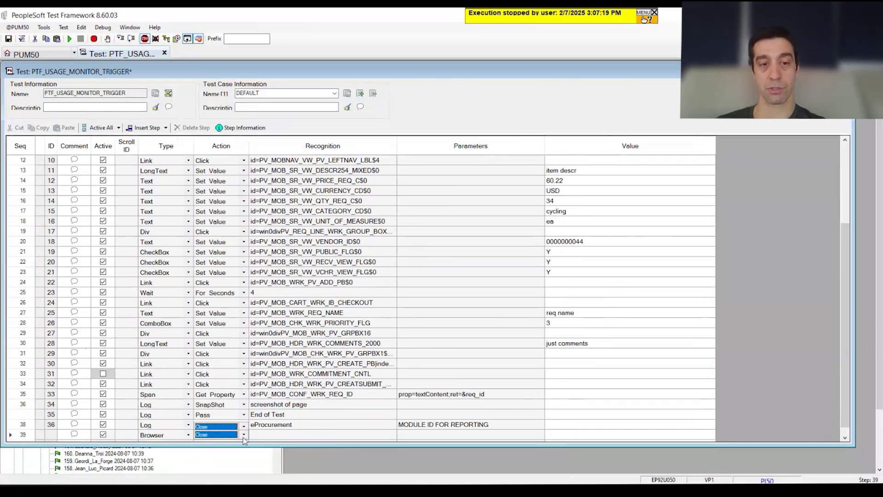
# Step: Set the final Browser step's action to CloseAll and add a step below it with type Browser and action Start_Login
pyautogui.click(299, 435)
pyautogui.scroll(-1, 299, 435)
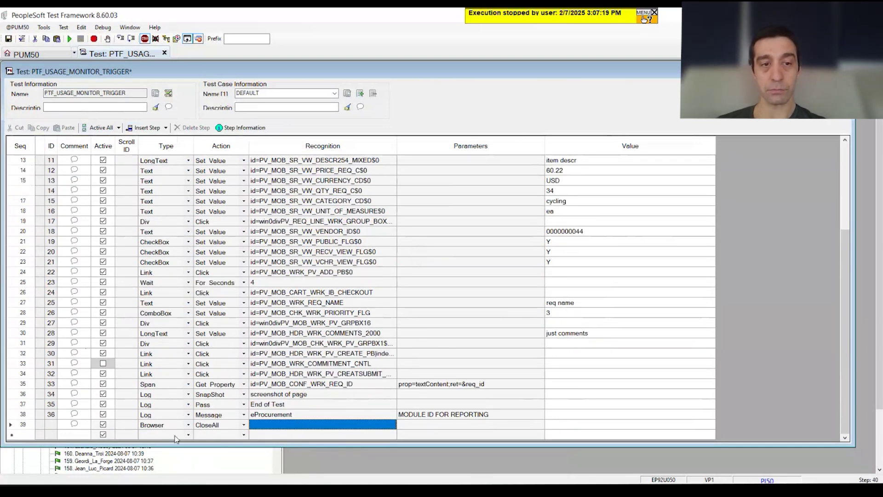
pyautogui.click(176, 437)
pyautogui.press('Down')
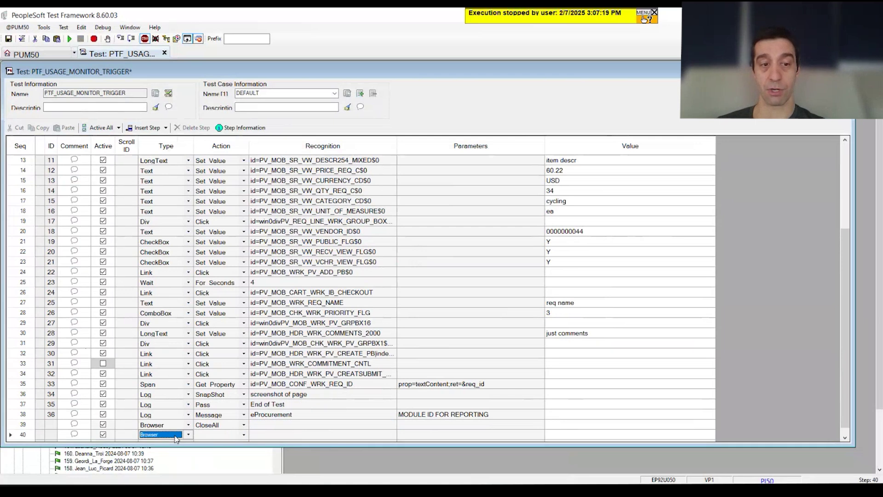
pyautogui.click(218, 437)
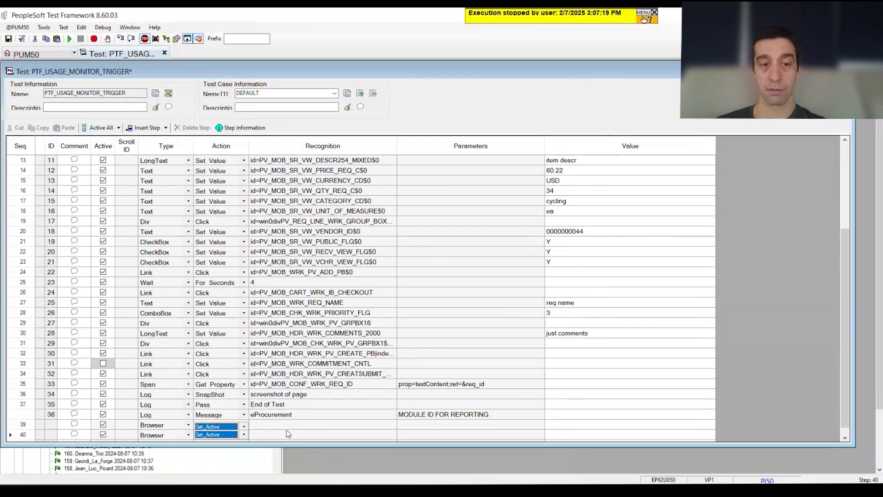
pyautogui.press('Down')
pyautogui.click(269, 437)
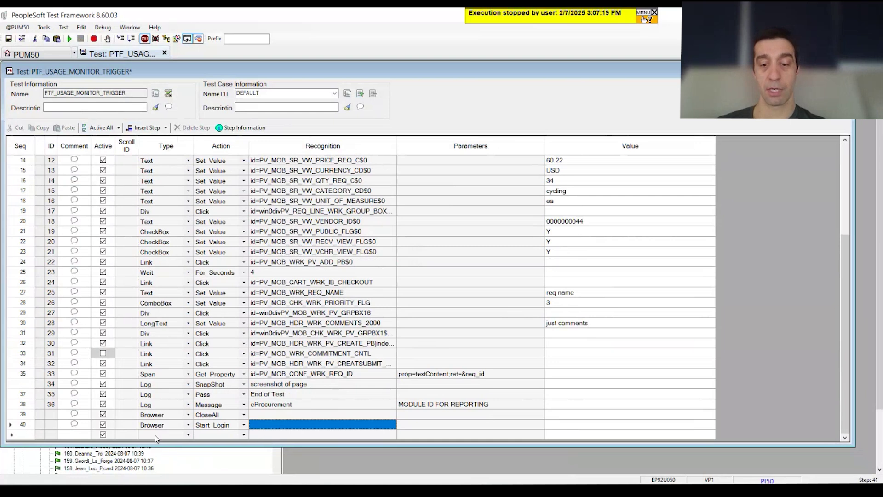
# Step: Add a step at the end of the test with type UsageMonitor and action Stop
pyautogui.click(155, 437)
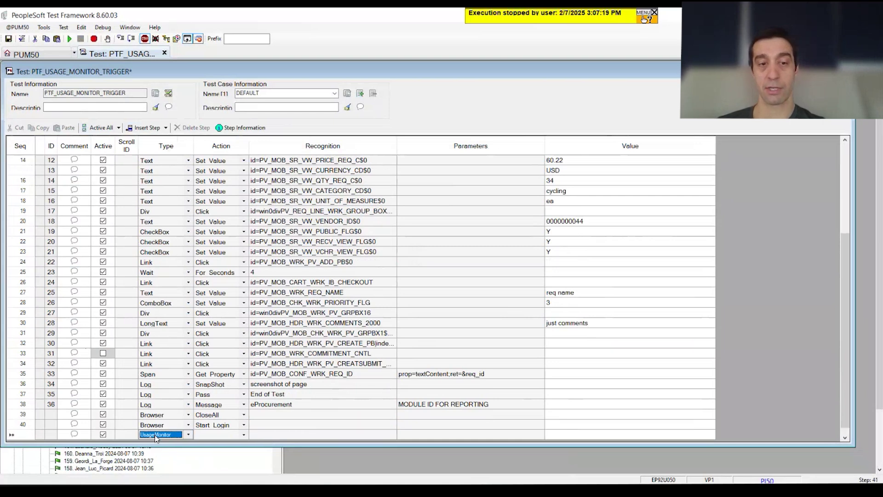
pyautogui.click(244, 434)
pyautogui.click(215, 448)
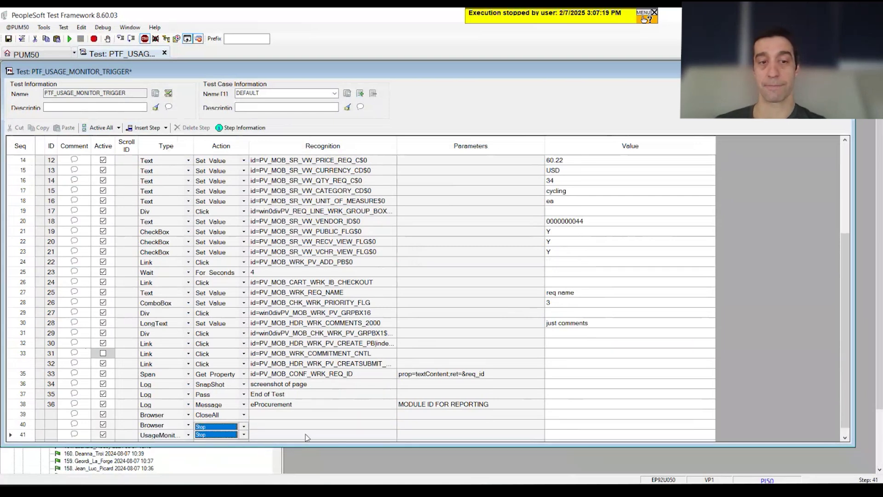
pyautogui.click(307, 435)
# Step: Compare the closing Start_Login and UsageMonitor Stop steps with the opening Start_Login and UsageMonitor Start steps
pyautogui.moveTo(162, 409); pyautogui.dragTo(591, 242)
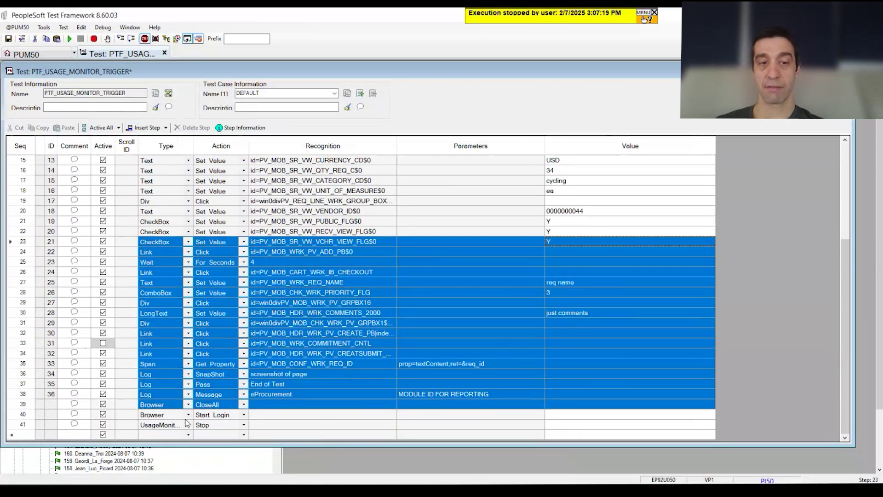
pyautogui.moveTo(159, 414); pyautogui.dragTo(321, 431)
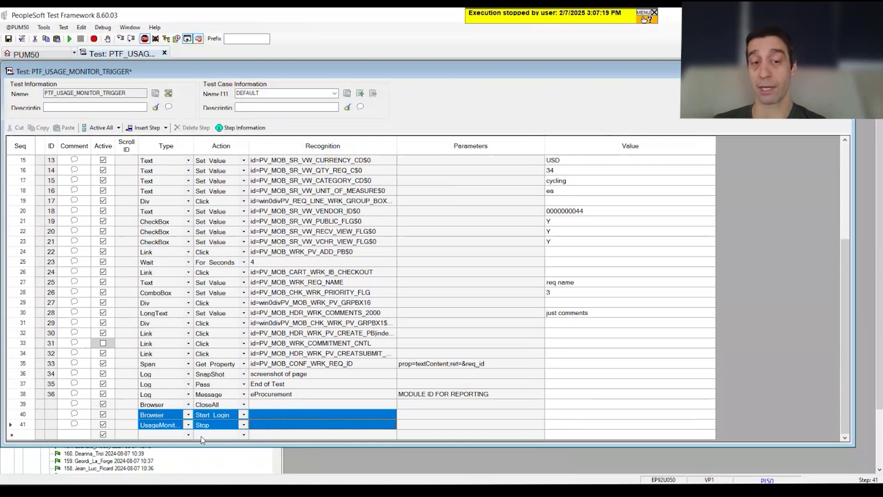
pyautogui.scroll(5, 213, 409)
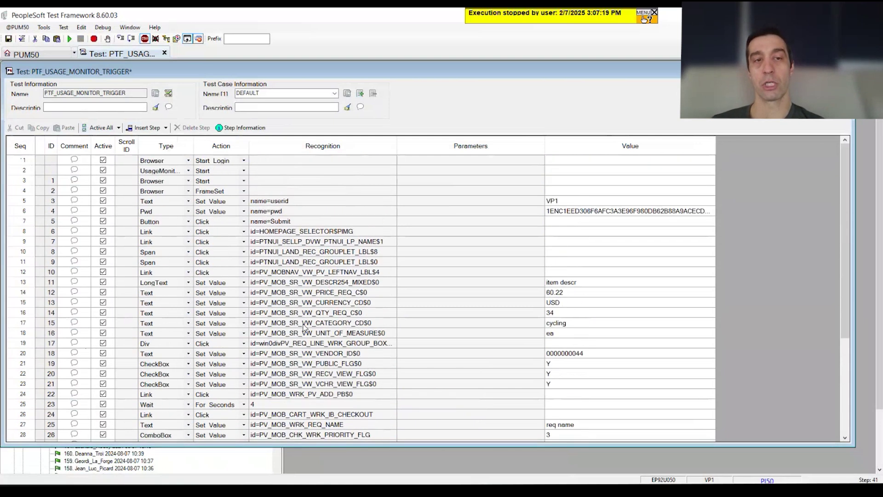
pyautogui.moveTo(151, 164)
pyautogui.mouseDown()
pyautogui.moveTo(258, 162)
pyautogui.moveTo(274, 176)
pyautogui.mouseUp()
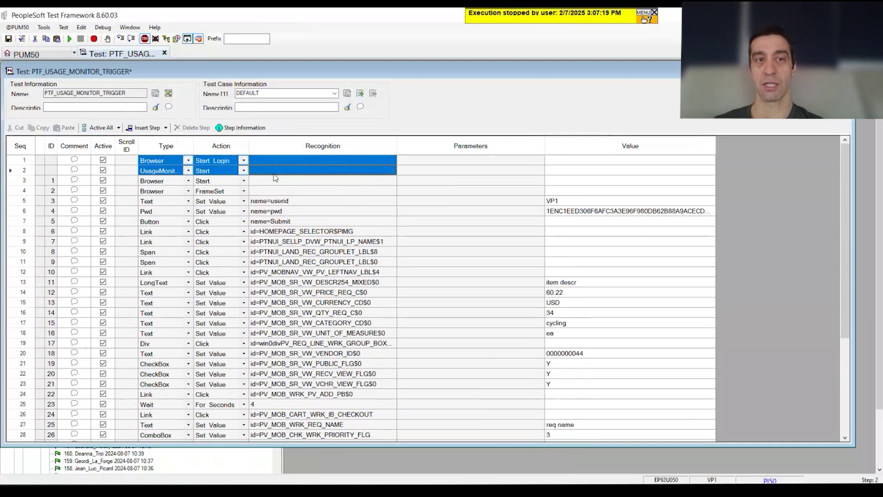
# Step: Save the PTF_USAGE_MONITOR_TRIGGER test and run it
pyautogui.click(392, 232)
pyautogui.click(9, 39)
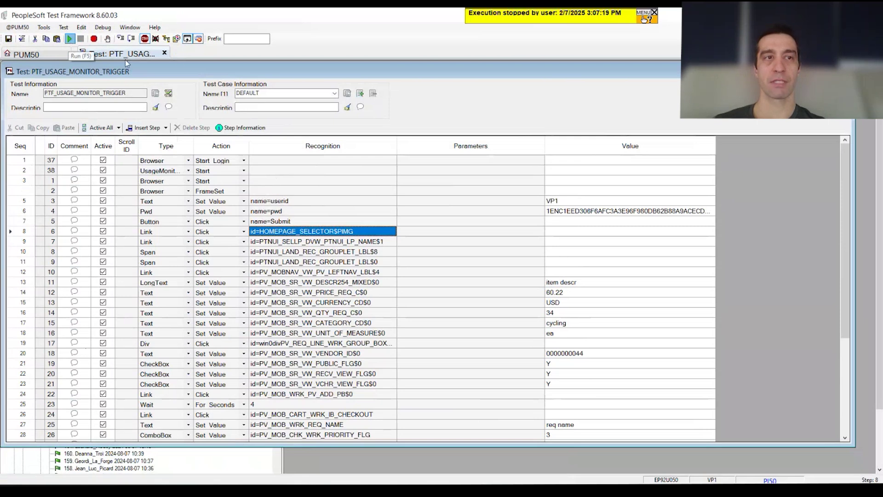
pyautogui.press('F5')
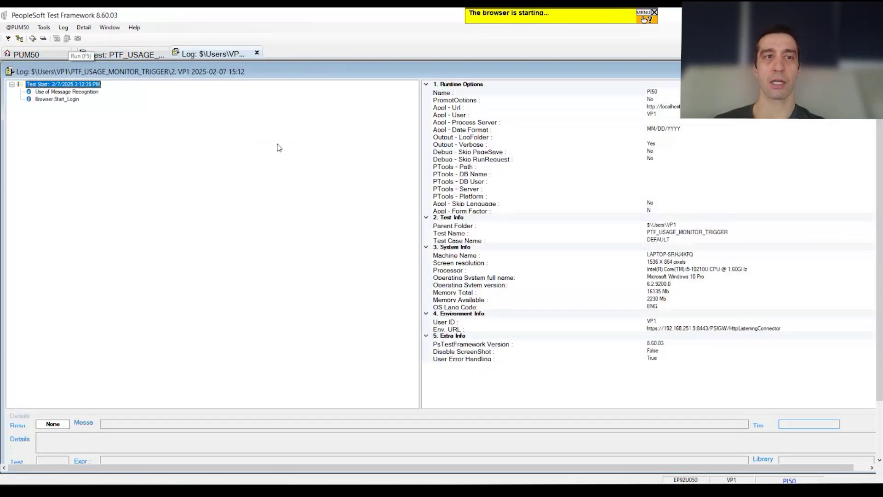